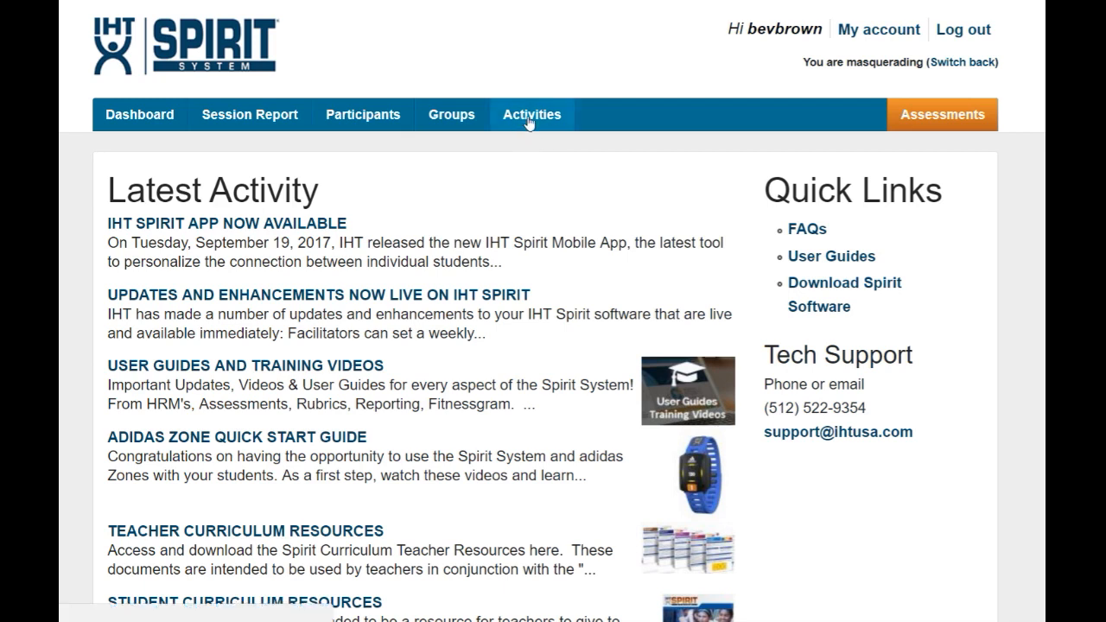
Create a new activity and name it Intro to HRM 30 MVPA
click(528, 121)
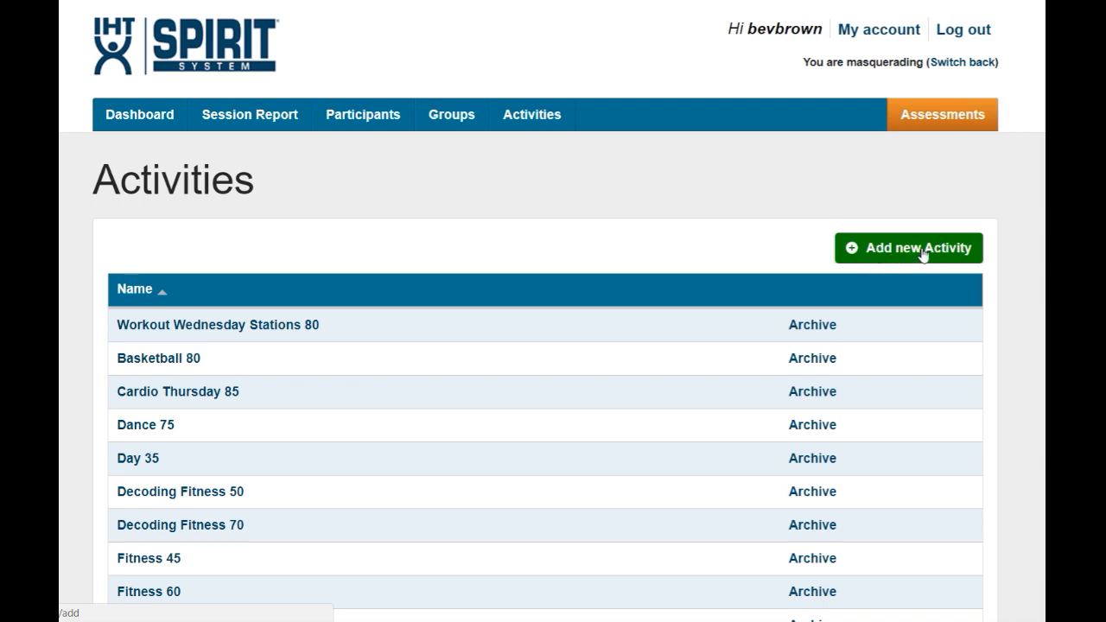
click(873, 264)
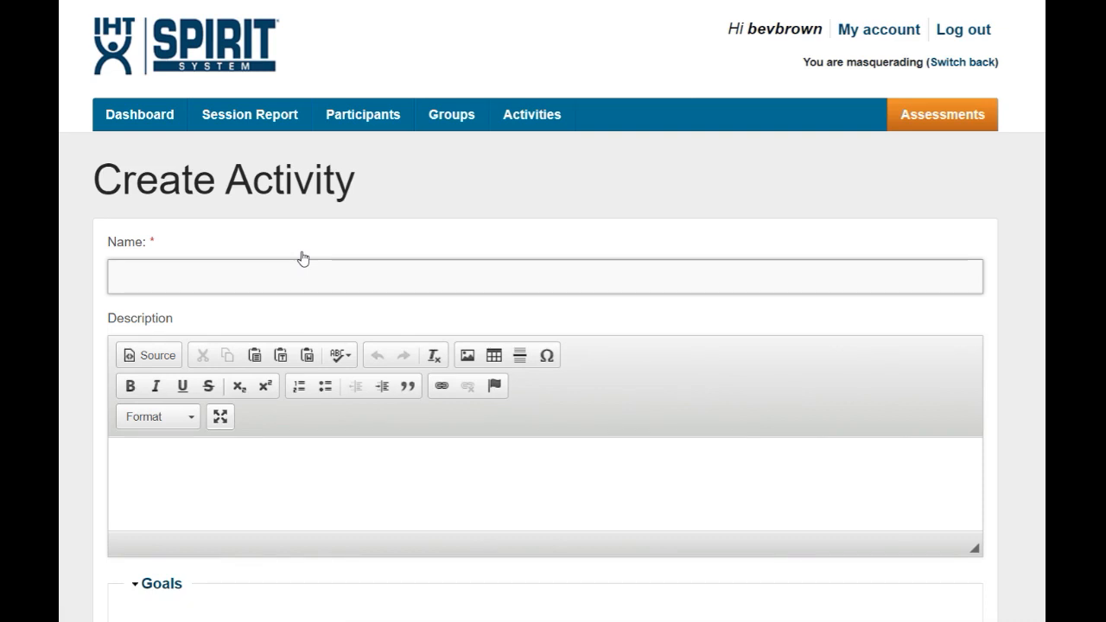
text(Intro to )
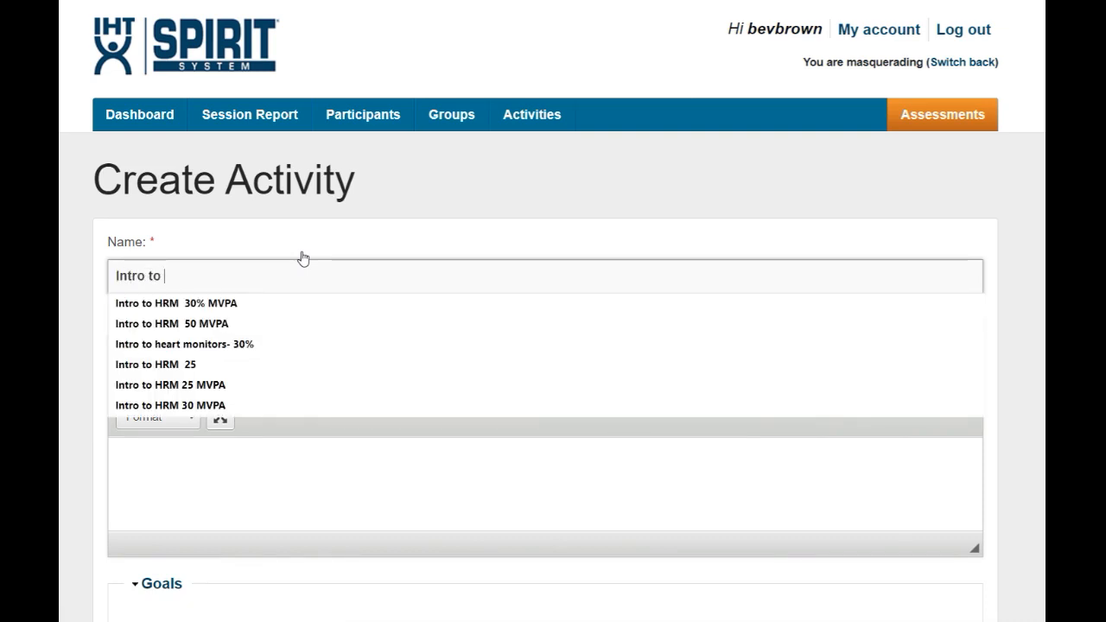
text(HRM 30 MVPA)
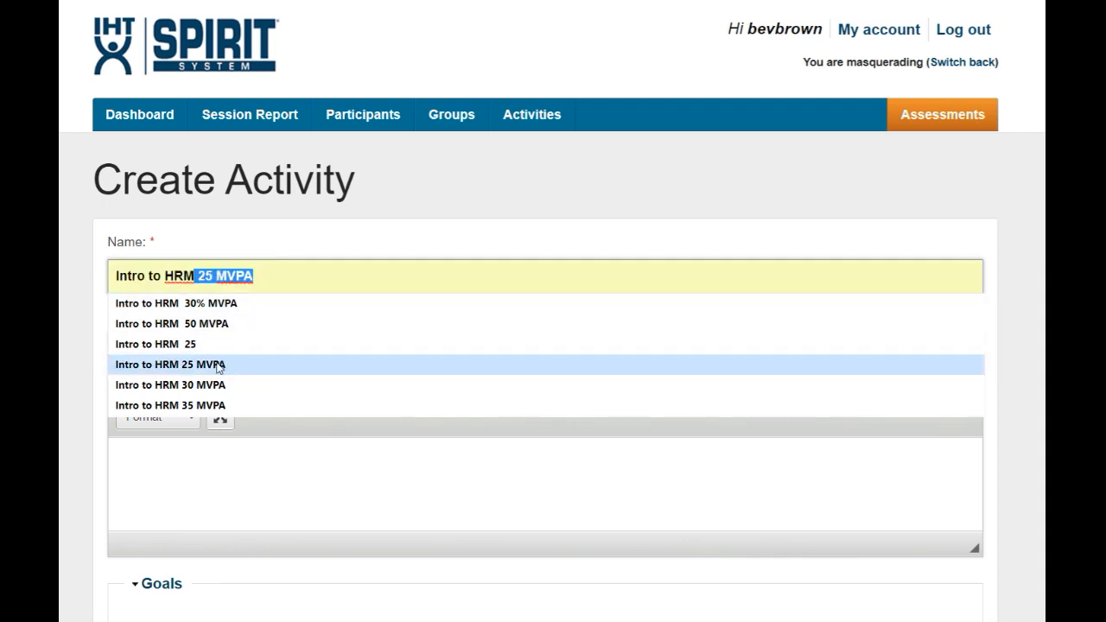
click(222, 390)
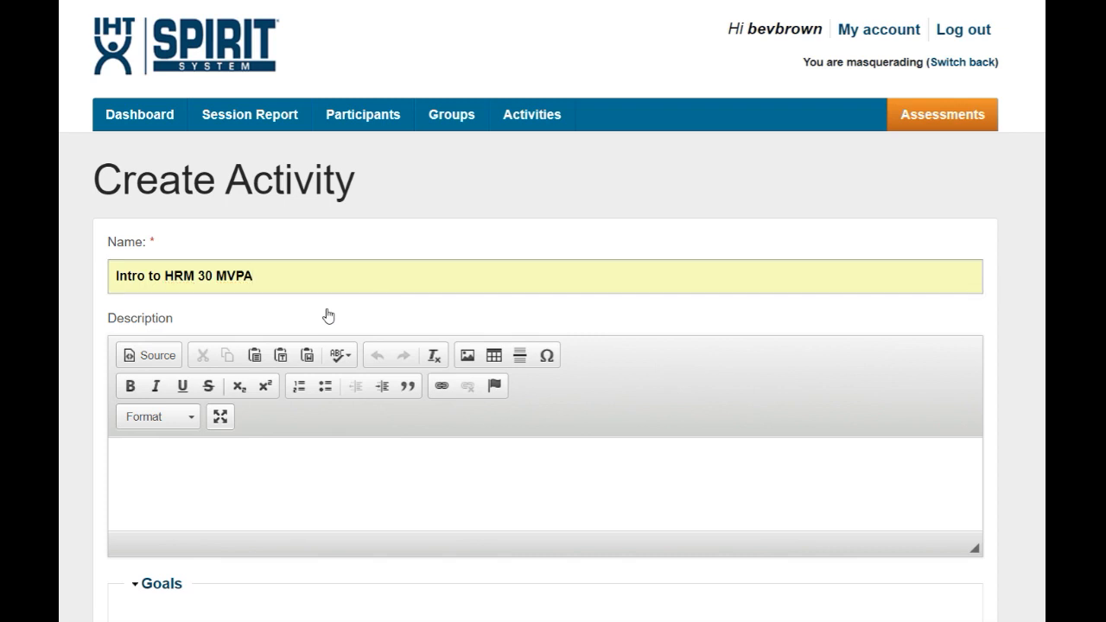
Set the activity's goals to 25% Yellow and 5% Red, and save the activity
scroll(333, 313, down, 2)
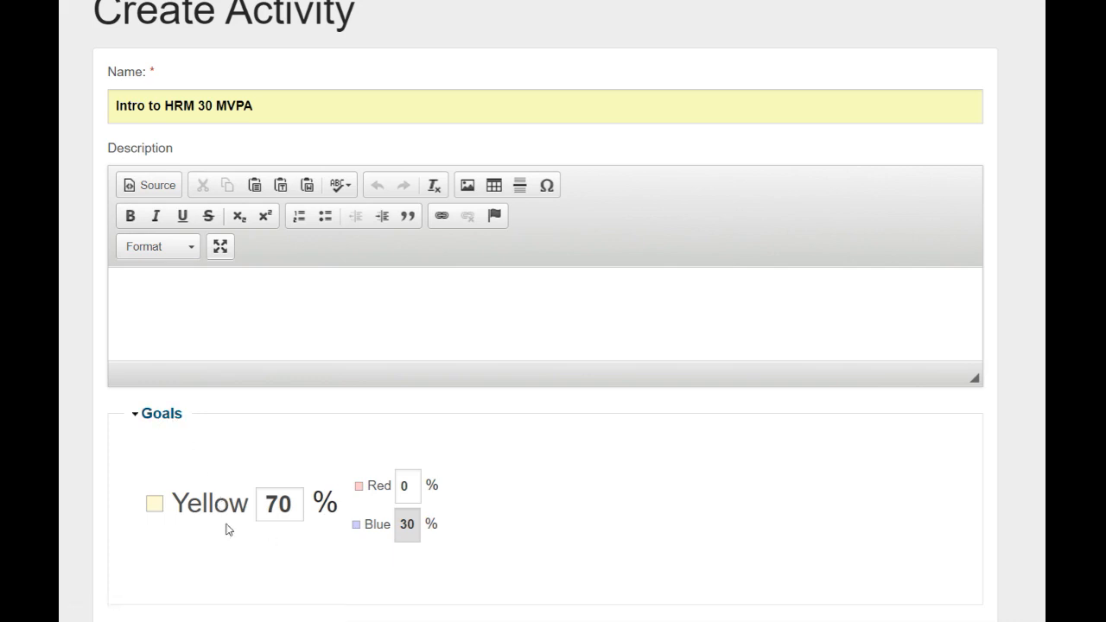
drag(265, 503, 292, 500)
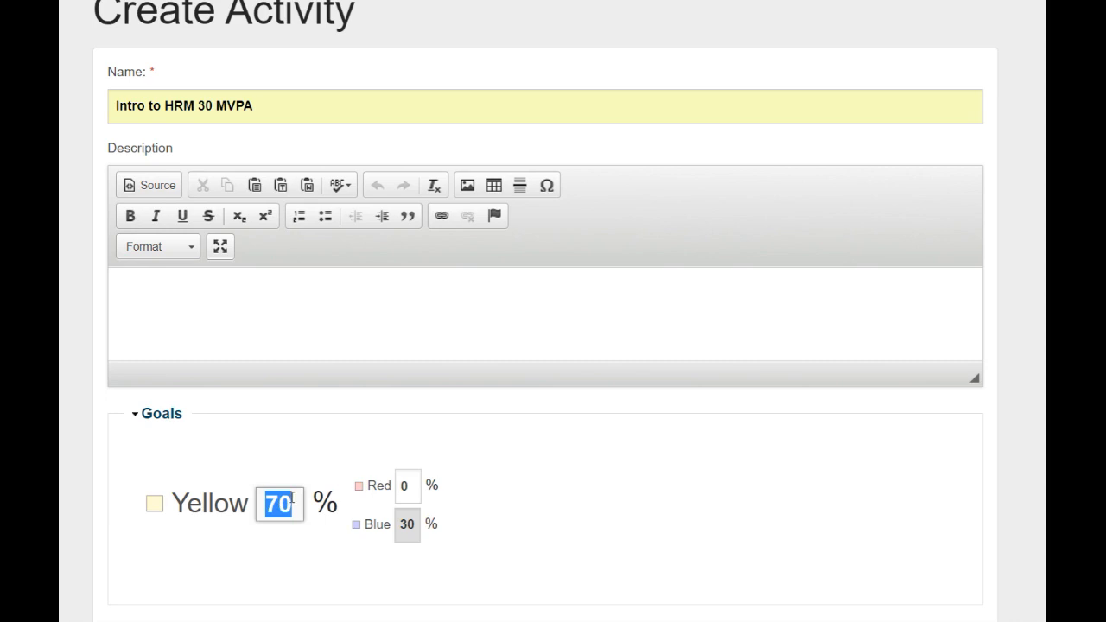
text(25)
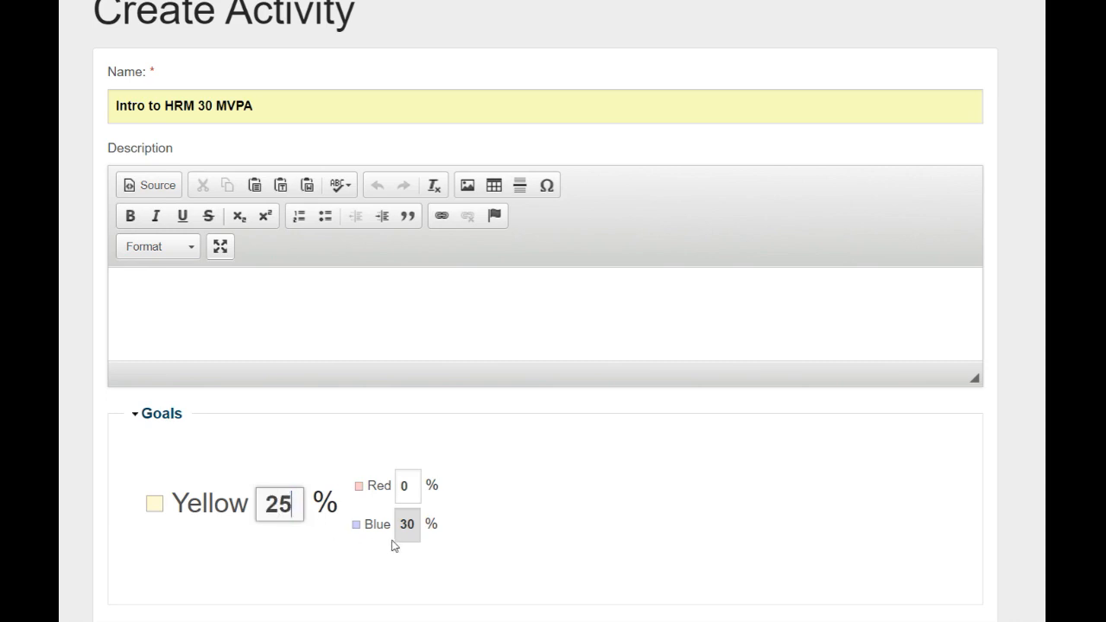
click(401, 488)
double_click(401, 488)
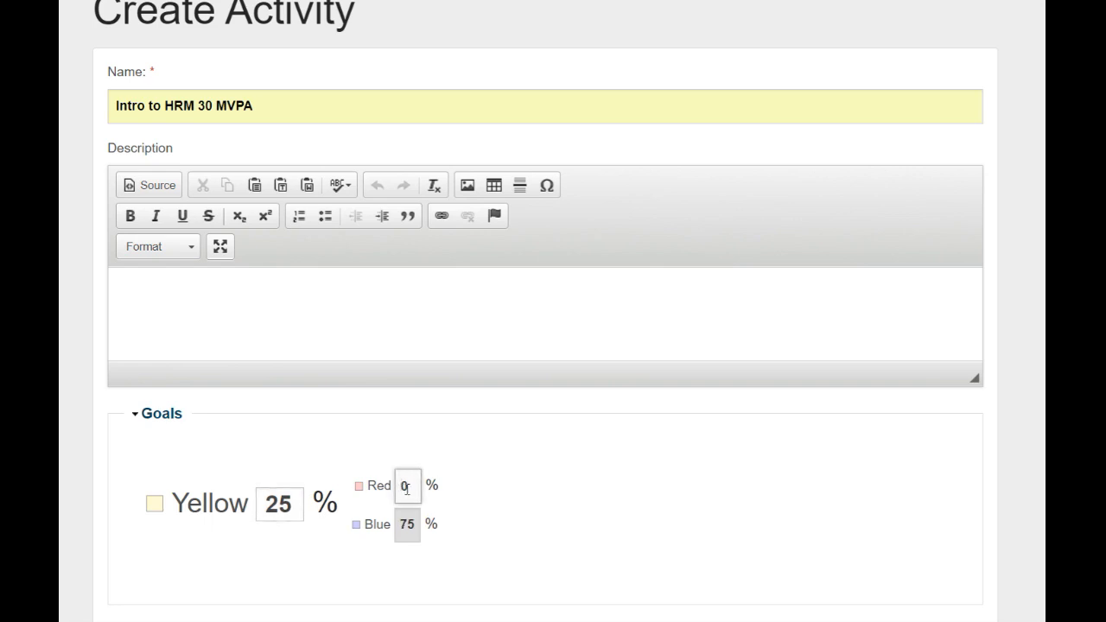
text(5)
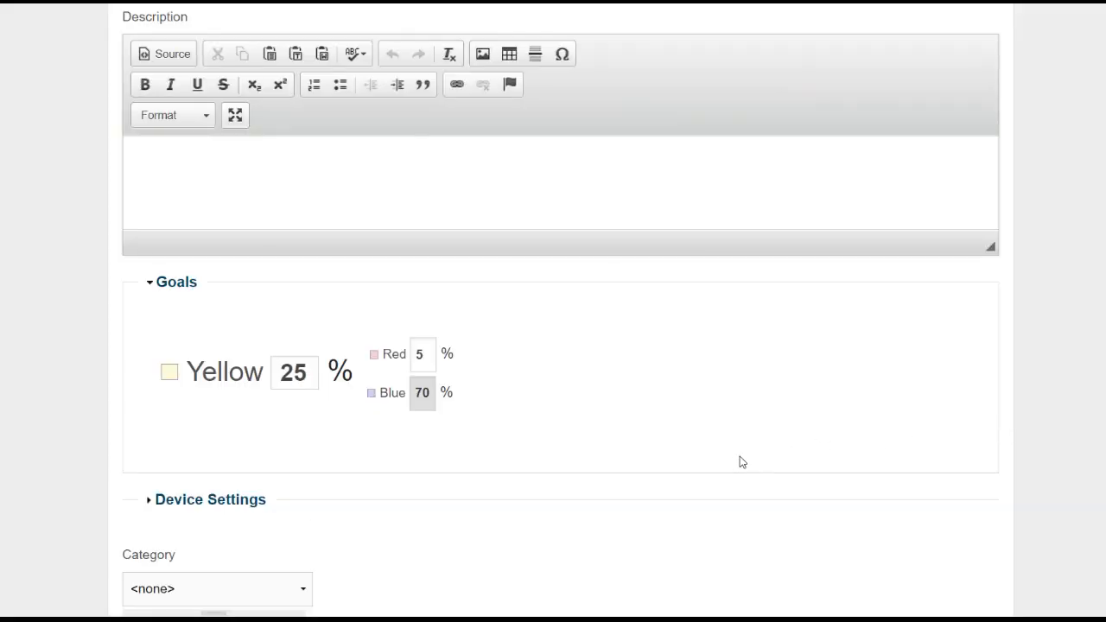
scroll(728, 470, down, 1)
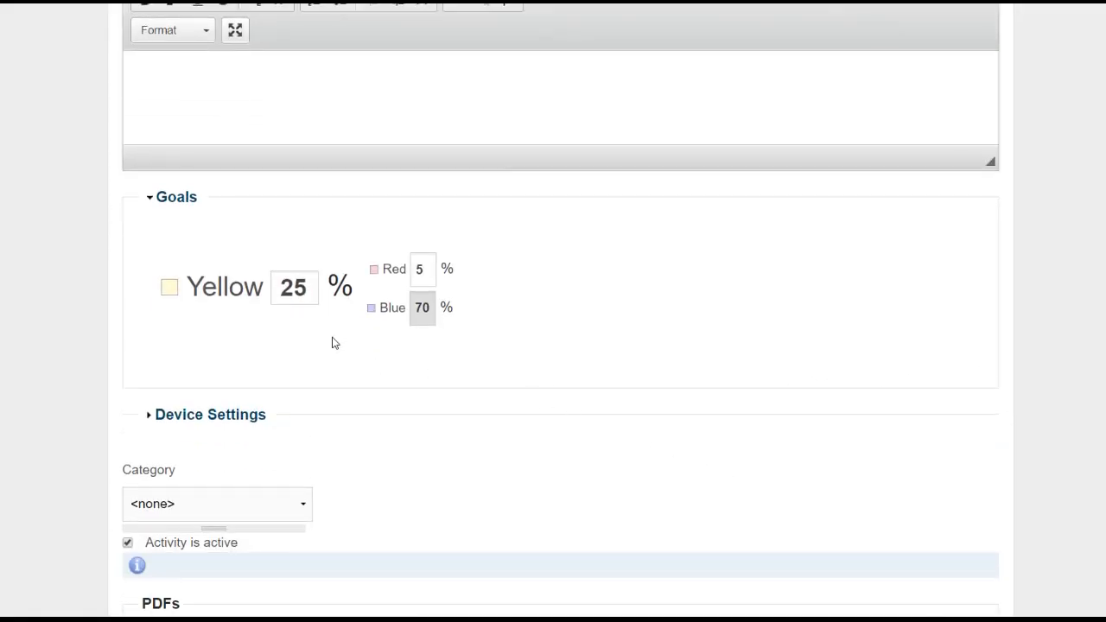
scroll(357, 427, down, 3)
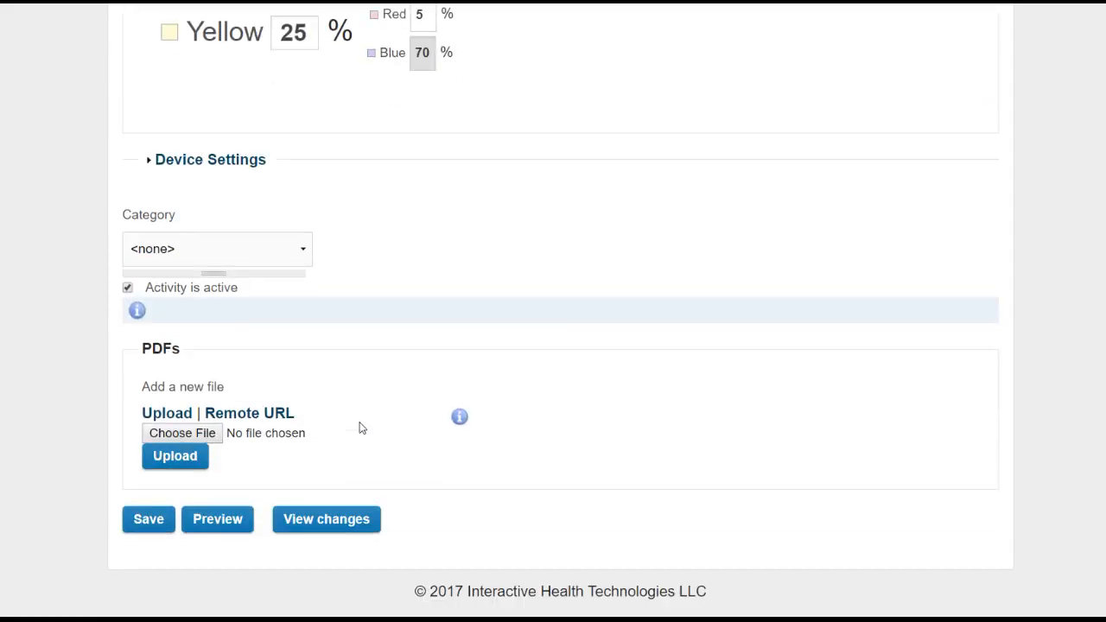
click(148, 521)
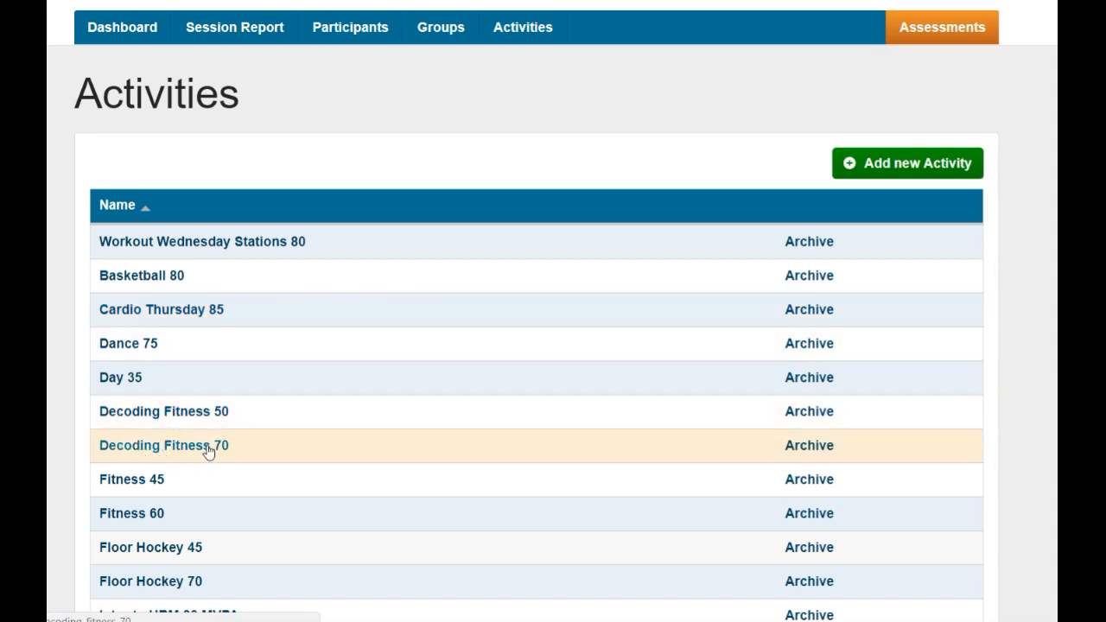
Open the Floor Hockey 45 activity and review its description, zone goals and attached PDFs
click(157, 549)
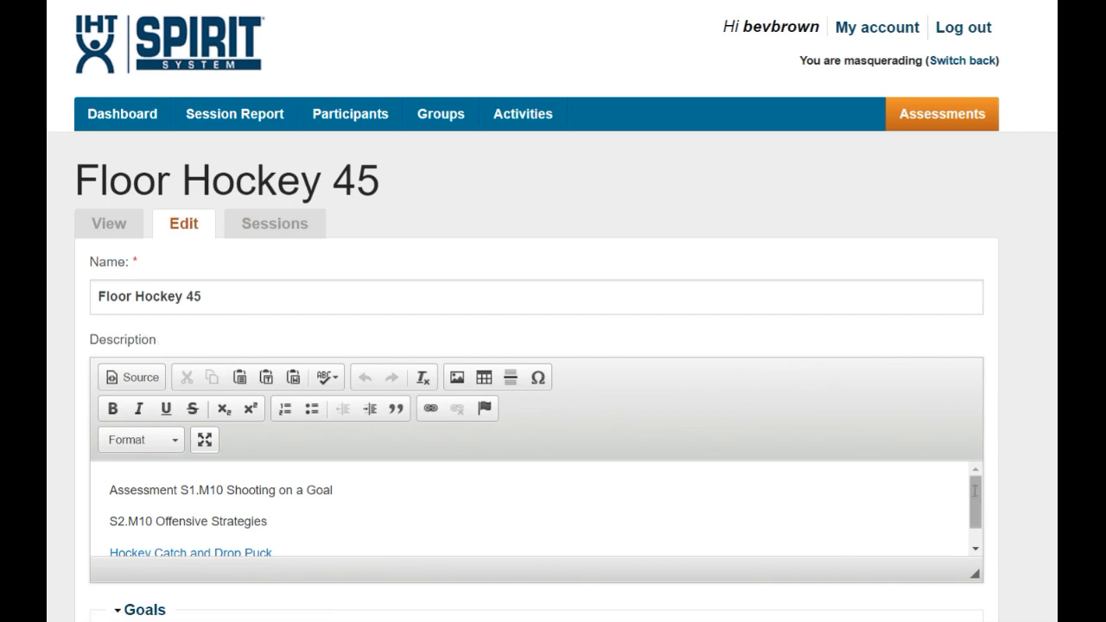
drag(975, 490, 974, 501)
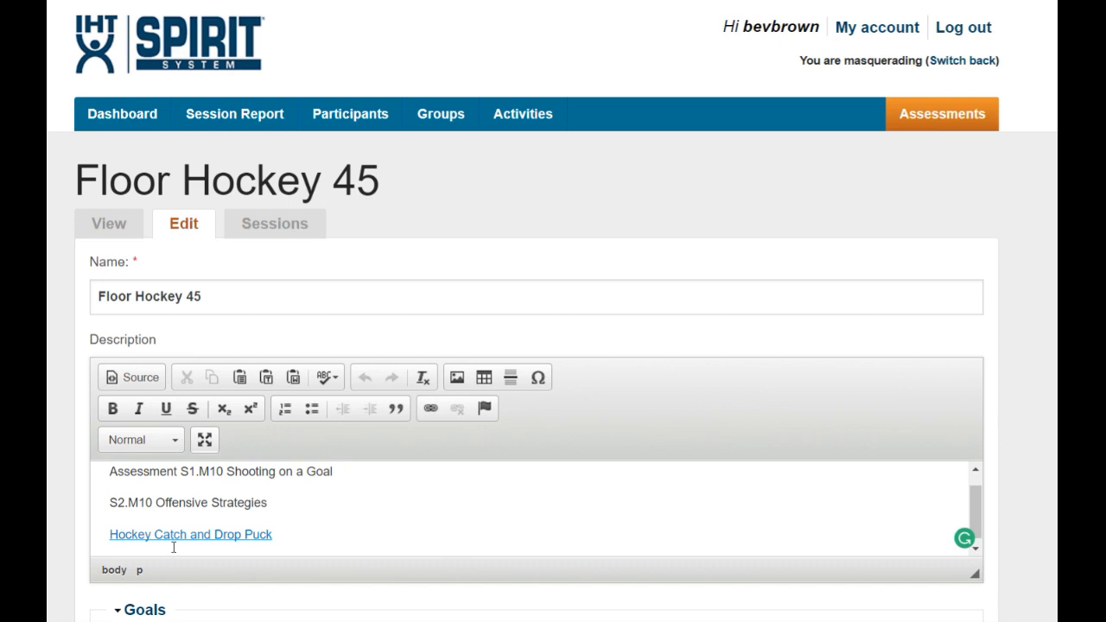
scroll(294, 484, down, 5)
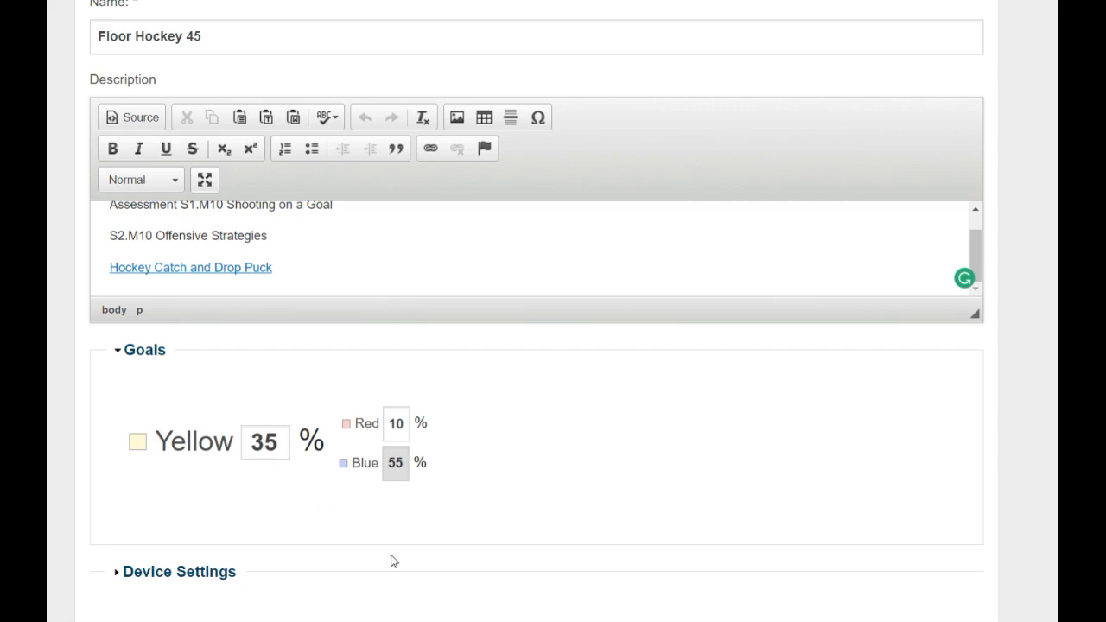
scroll(408, 522, down, 5)
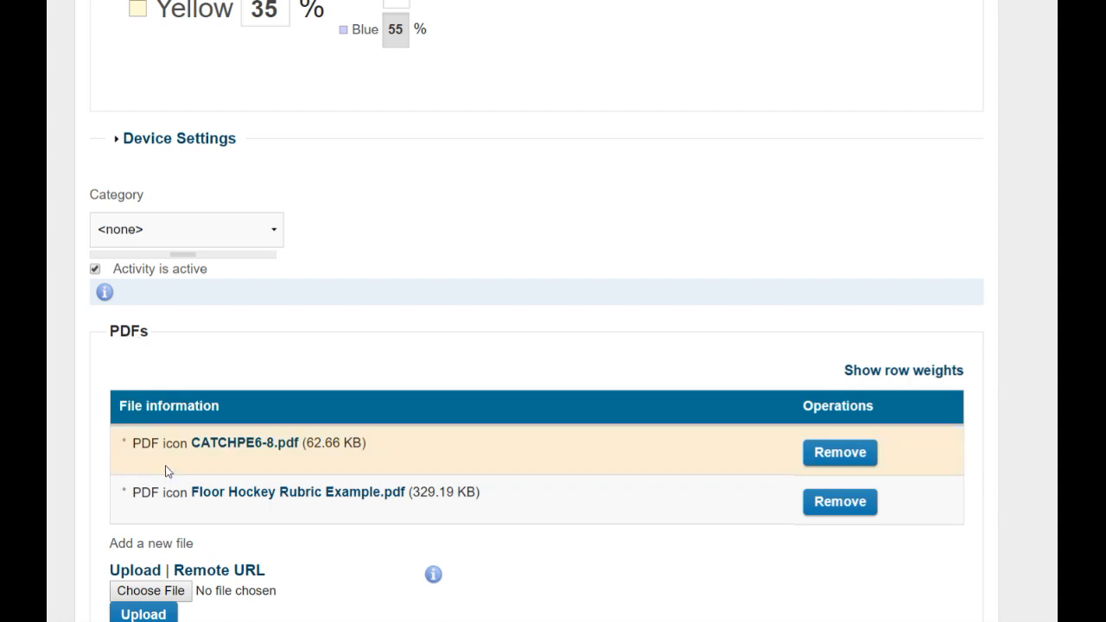
Open the attached CATCHPE6-8.pdf, read through its activity instructions to the end, and close it
click(221, 447)
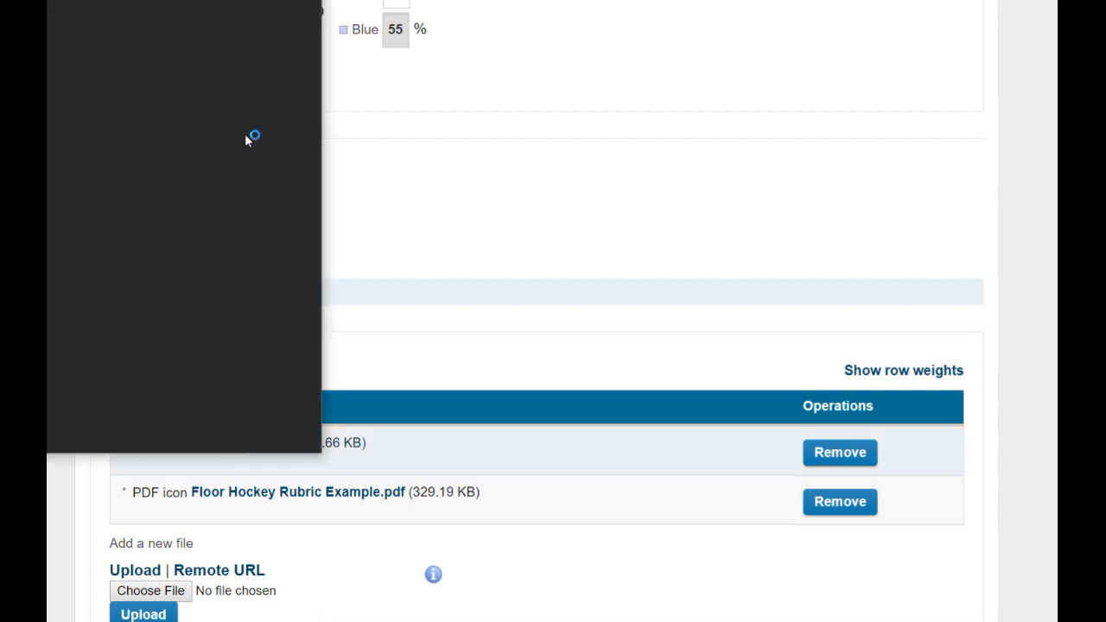
drag(204, 0, 662, 79)
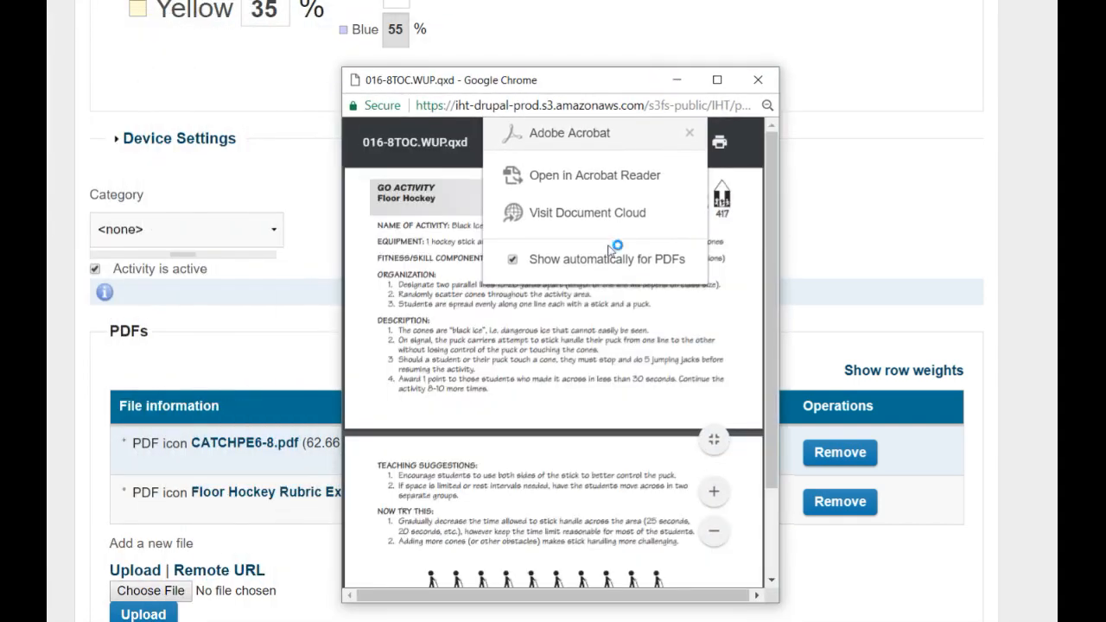
click(690, 133)
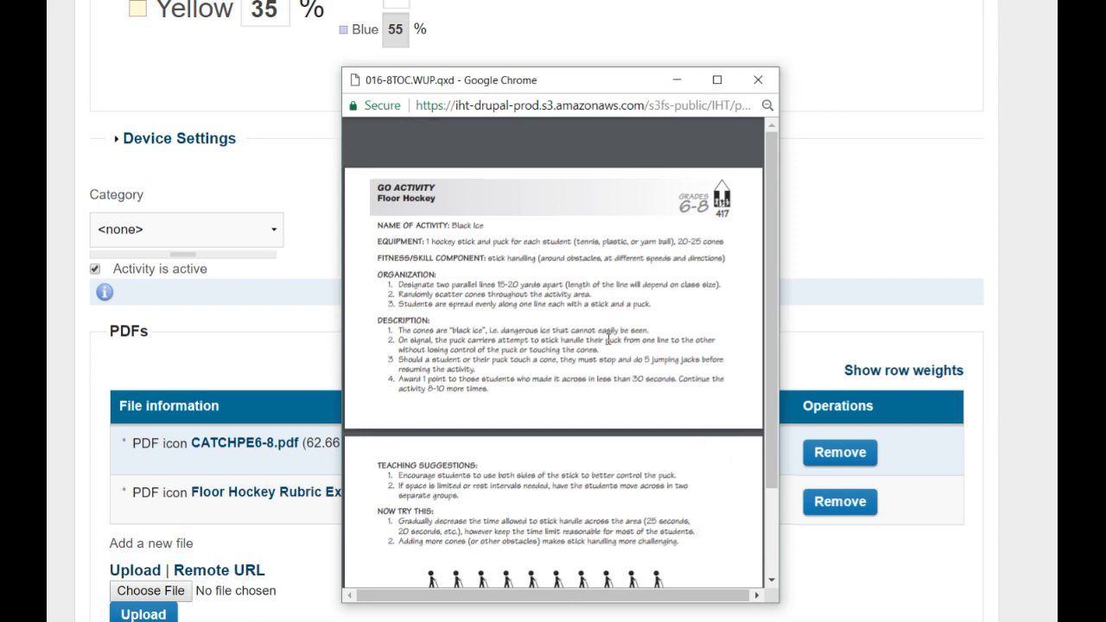
scroll(536, 362, down, 3)
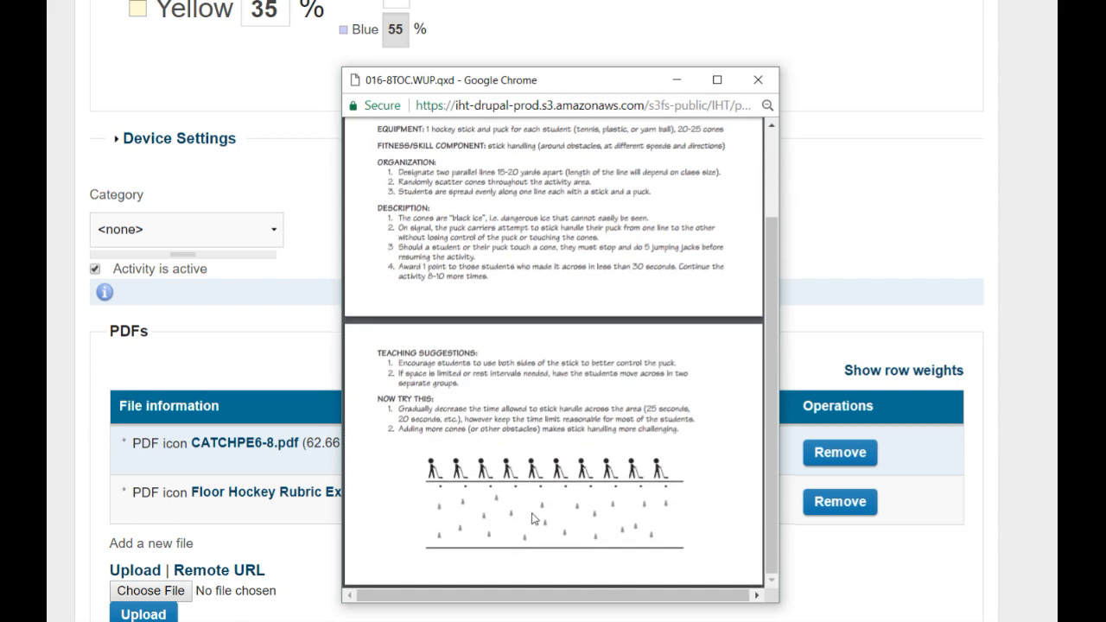
click(759, 80)
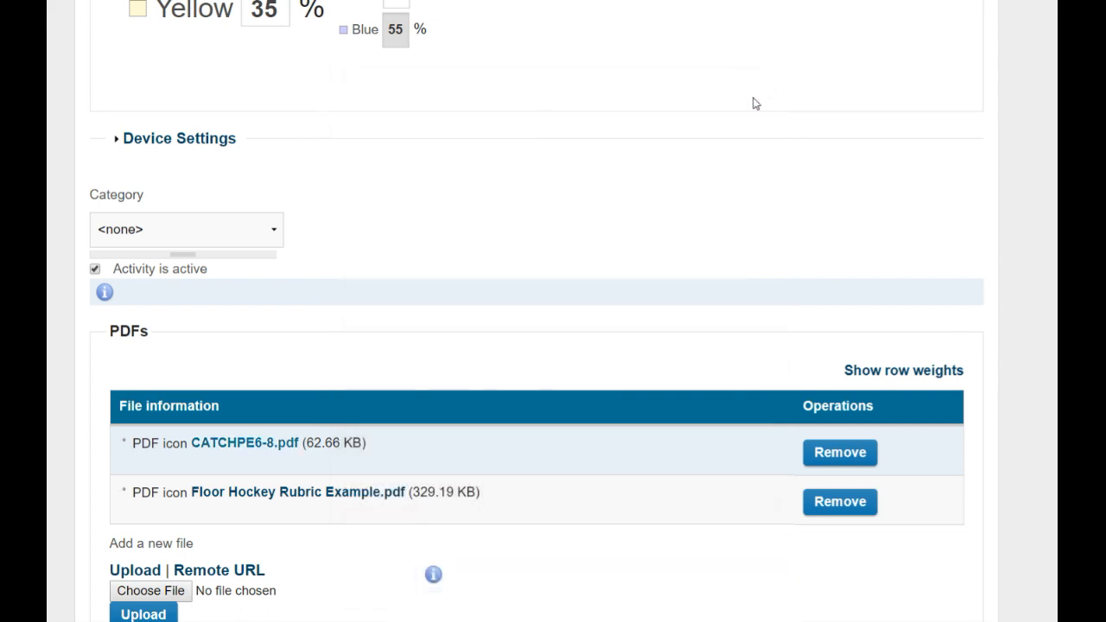
Open the attached Floor Hockey Rubric Example.pdf and examine its standards, outcomes and level descriptions at a larger size
click(317, 498)
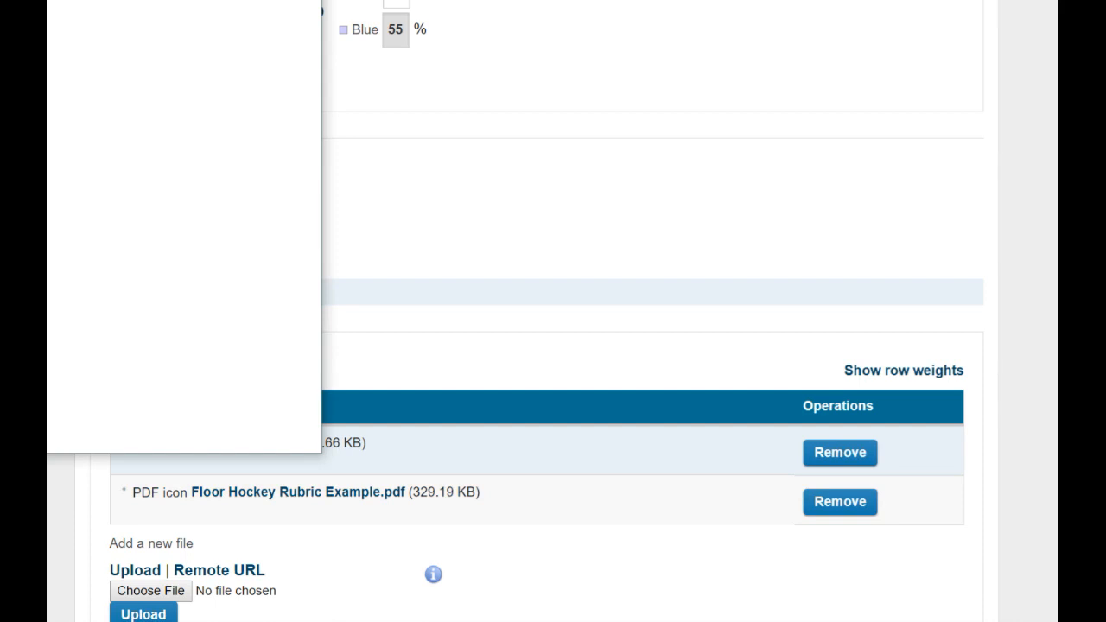
drag(172, 0, 653, 34)
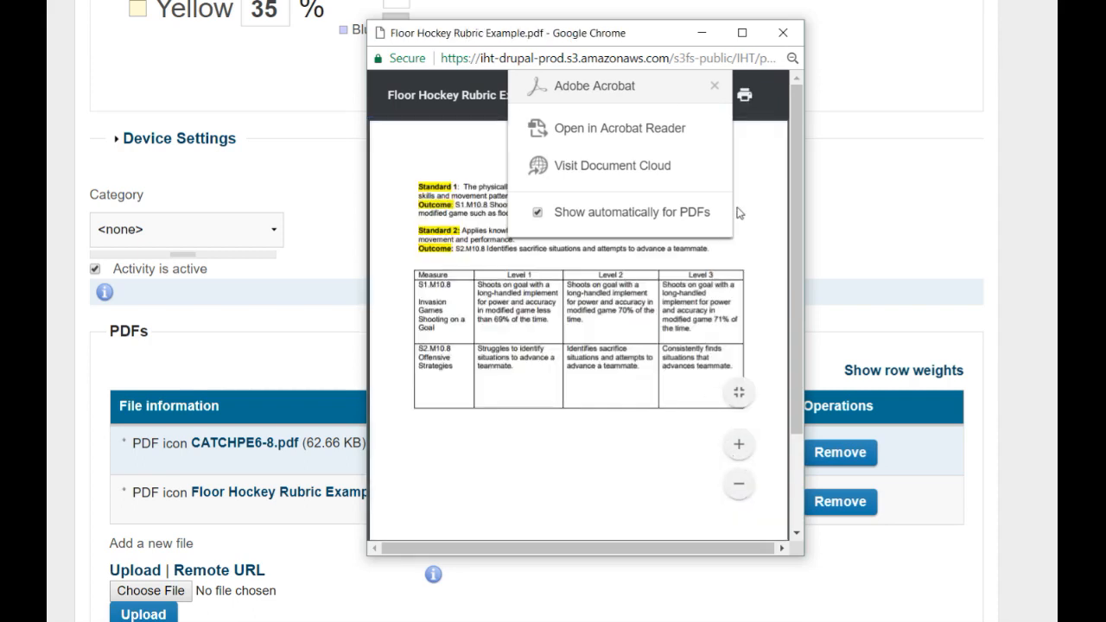
click(714, 86)
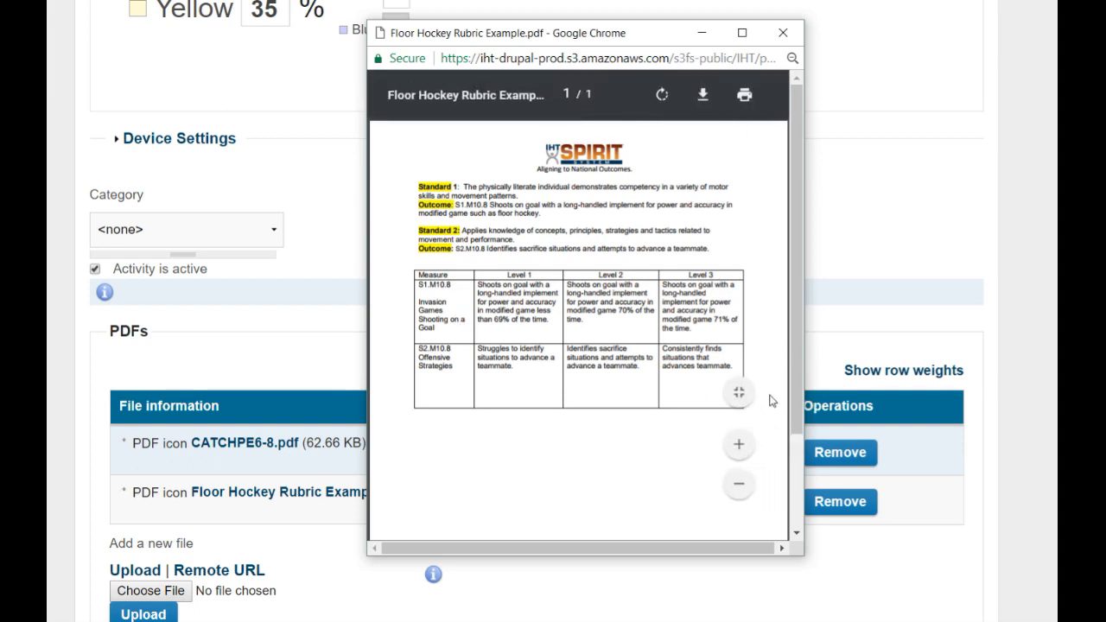
click(738, 449)
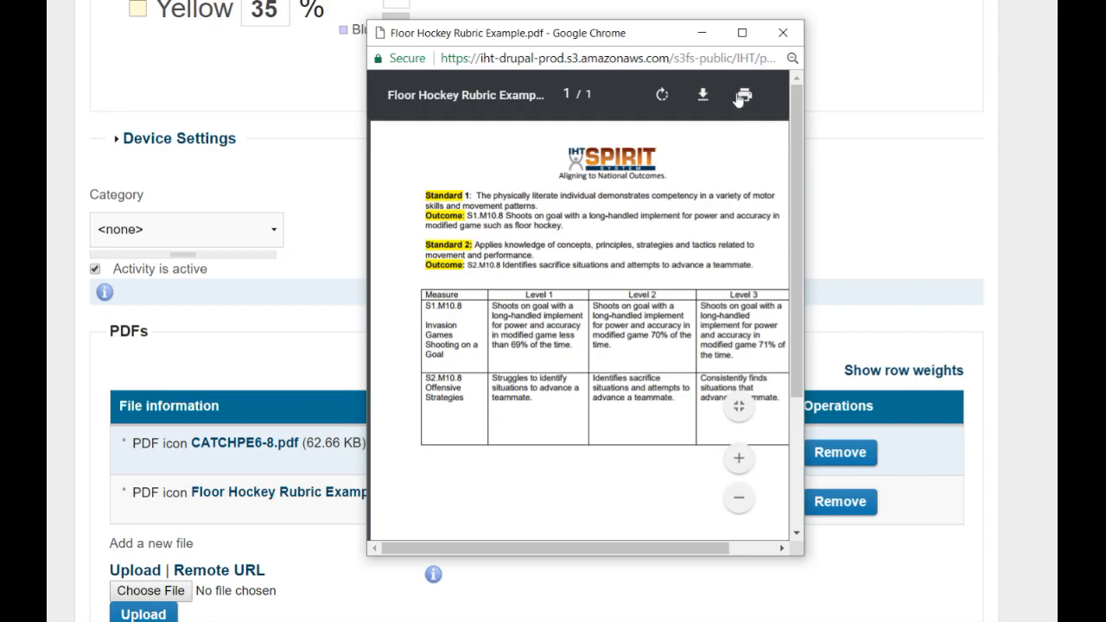
click(743, 33)
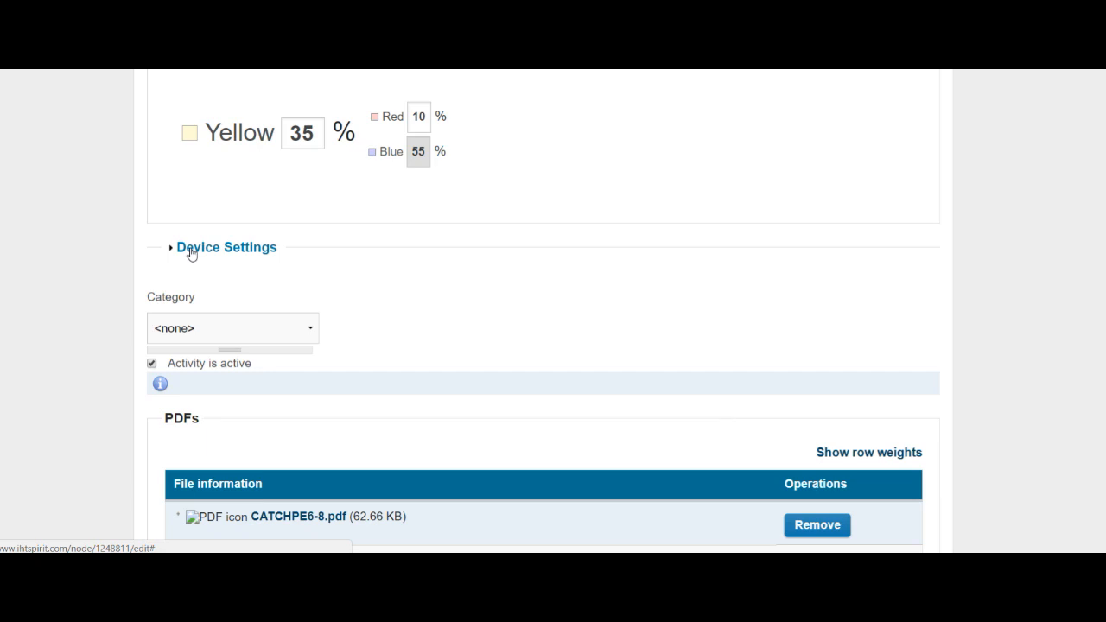
In the adidas ZONE device settings, set Display Heart Rate to No and Display Brightness to Bright
click(190, 249)
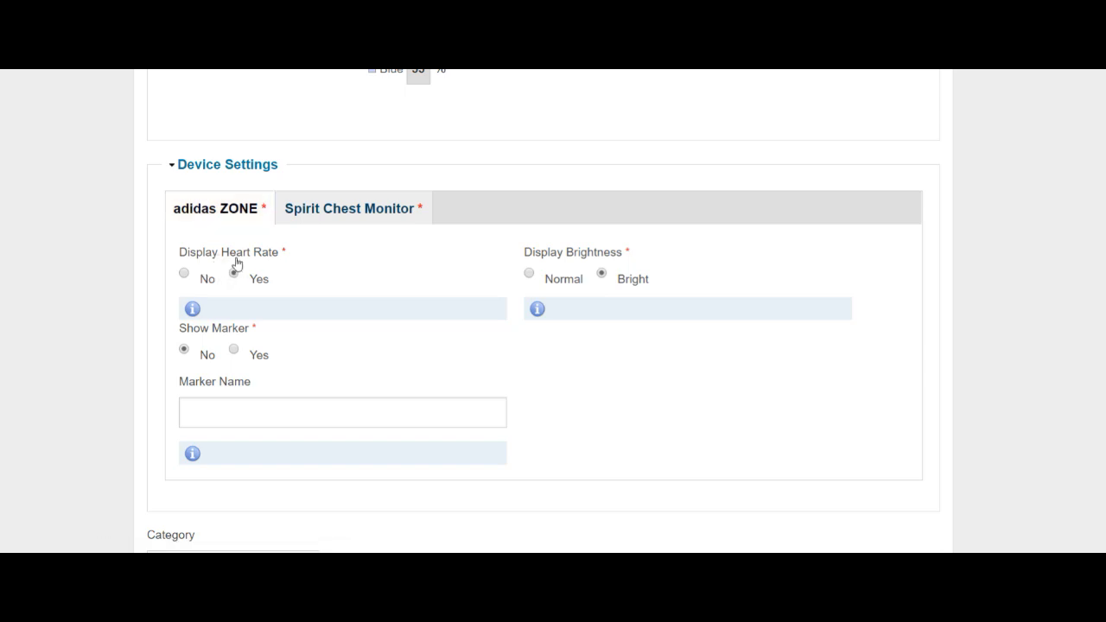
click(183, 274)
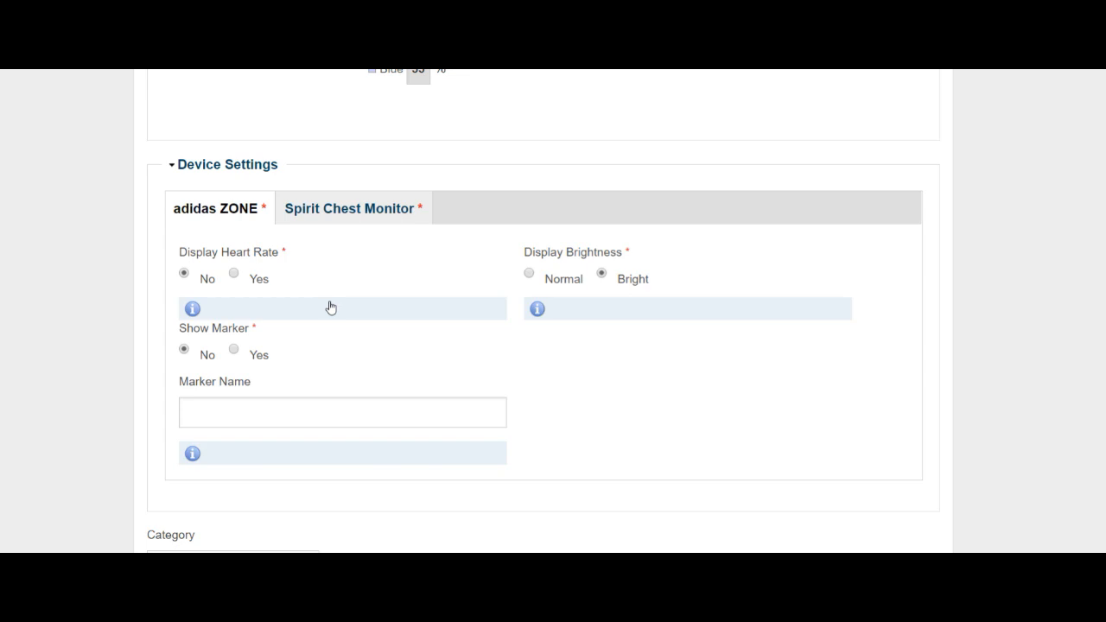
click(233, 274)
click(530, 276)
click(602, 275)
Turn on Show Marker for the adidas ZONE with the marker name RR, and save the Floor Hockey 45 activity
click(234, 350)
click(291, 417)
text(RR)
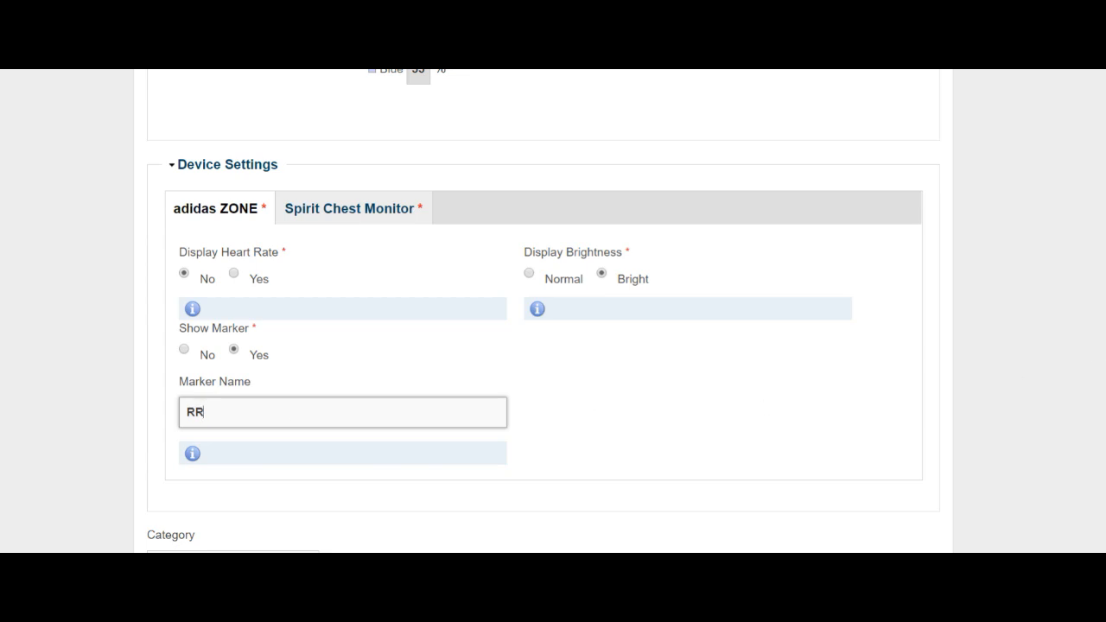
click(188, 172)
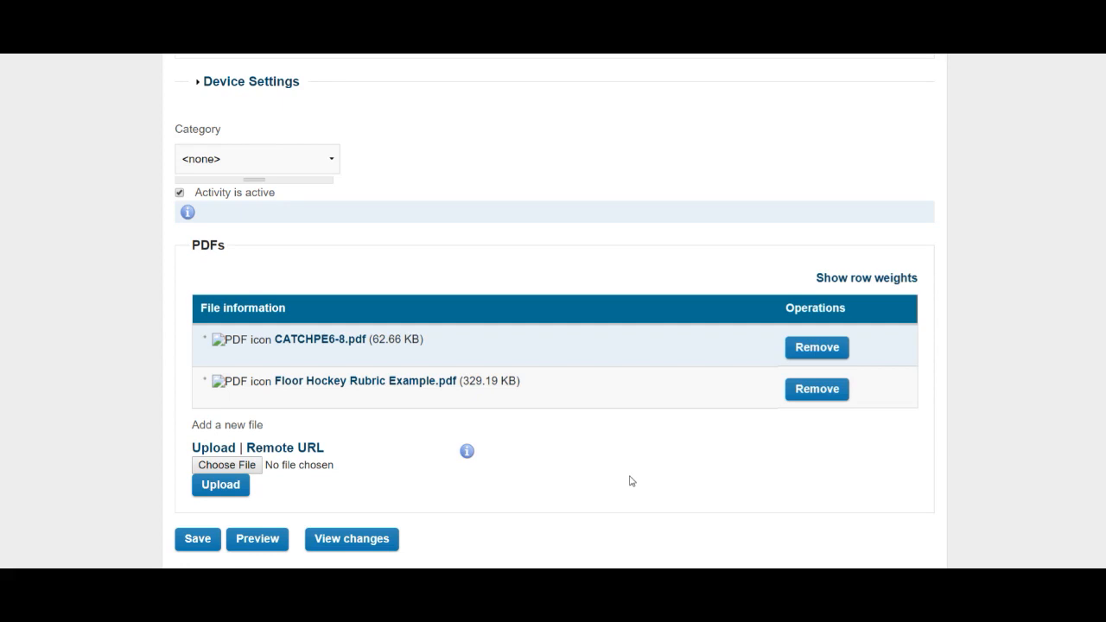
click(193, 539)
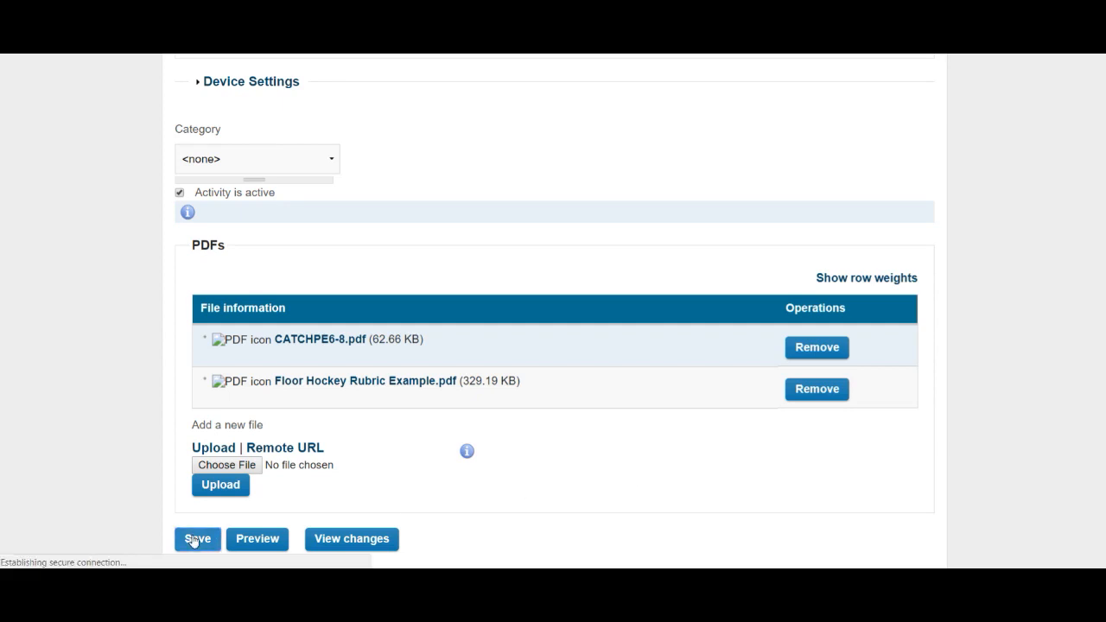